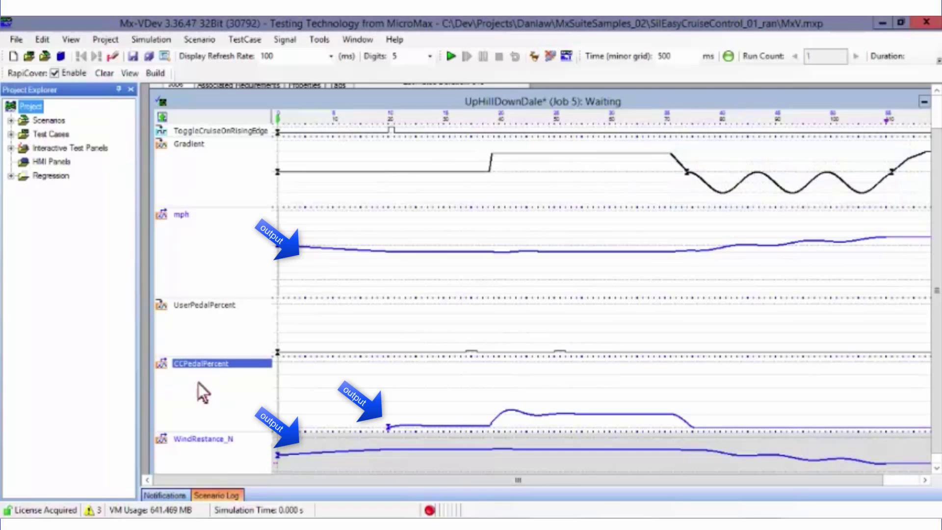
Run the UpHillDownDale cruise control test and open its RapiCover coverage report
left_click(451, 58)
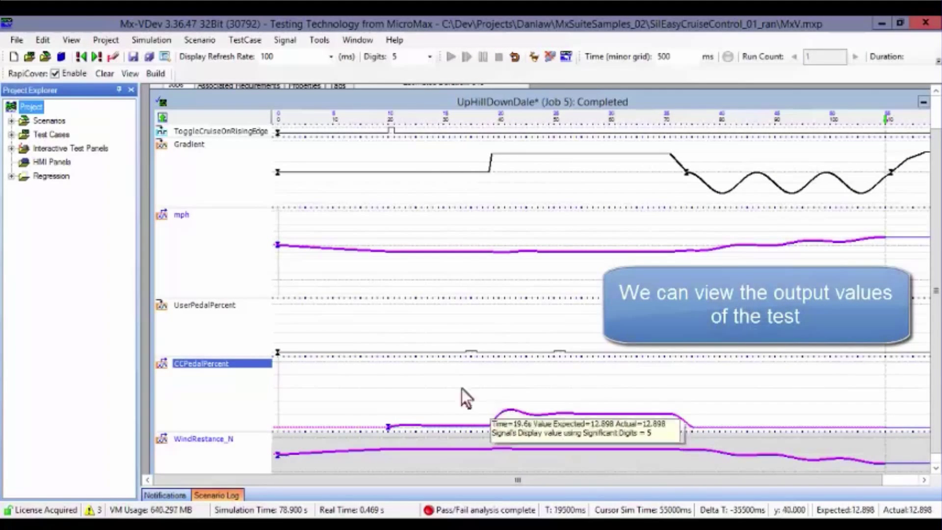
left_click(85, 217)
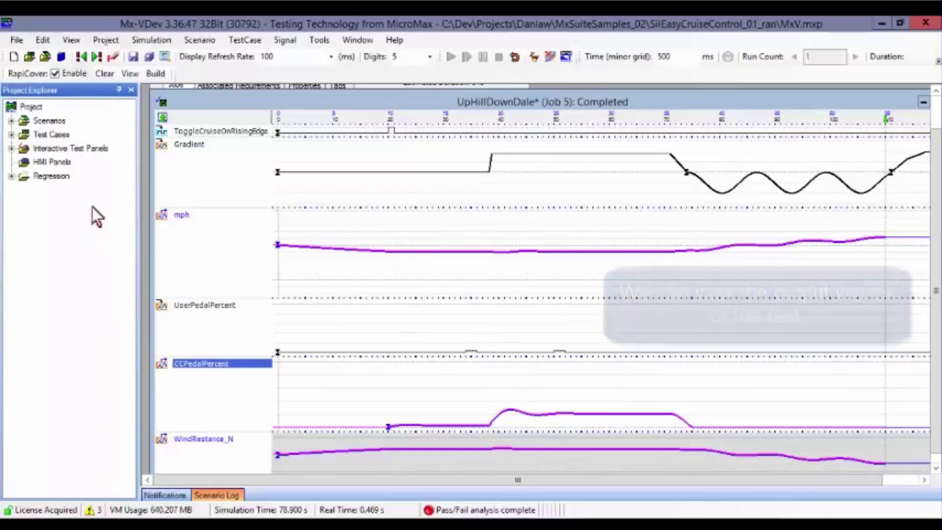
left_click(133, 73)
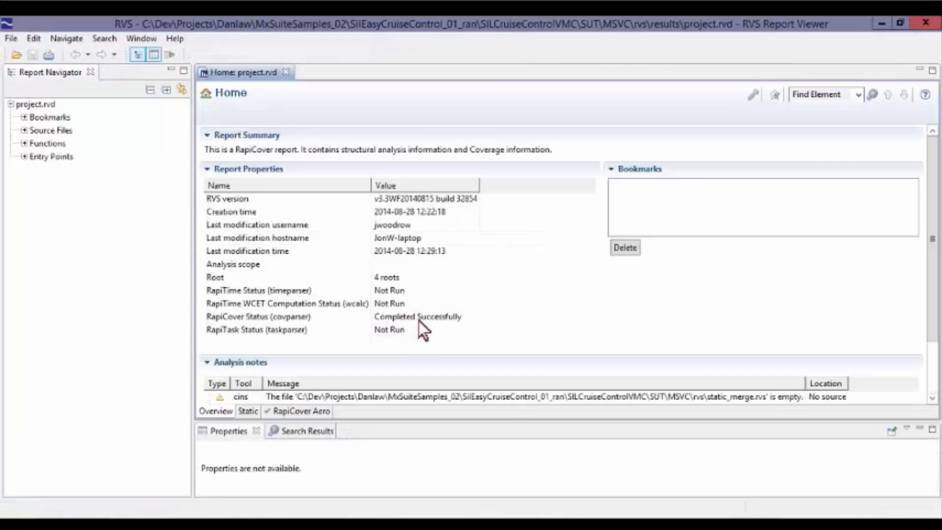
Expand the MC/DC decisions under :Control and open uncovered MCDC99's source at cruisecontrol.c line 51
left_click(315, 412)
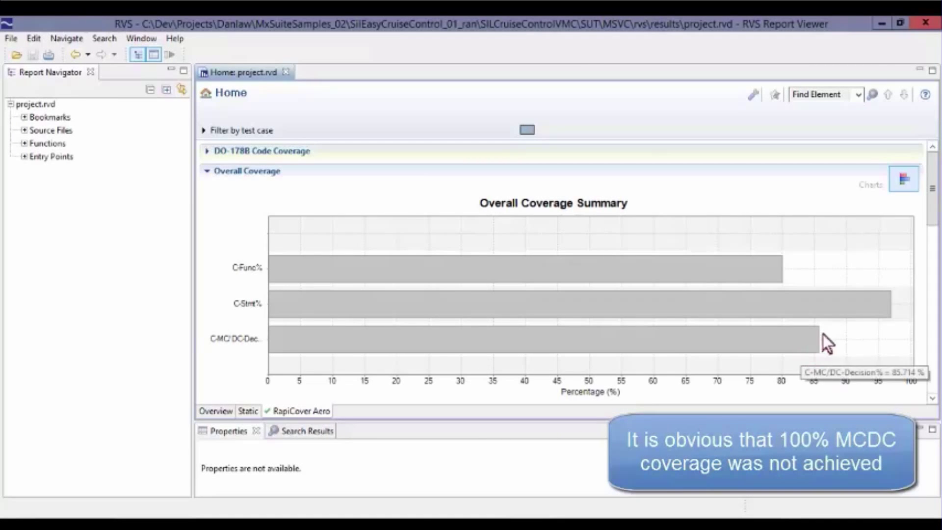
left_click_drag(930, 203, 925, 389)
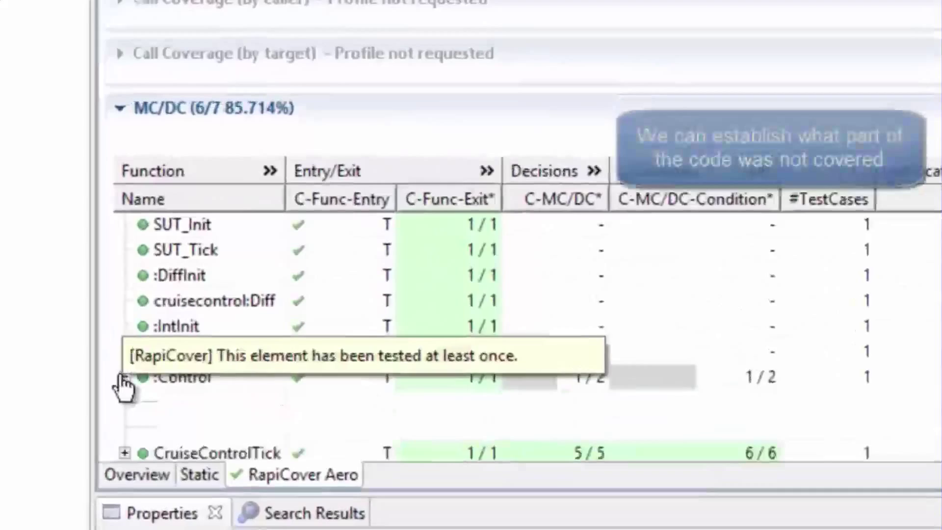
left_click(210, 361)
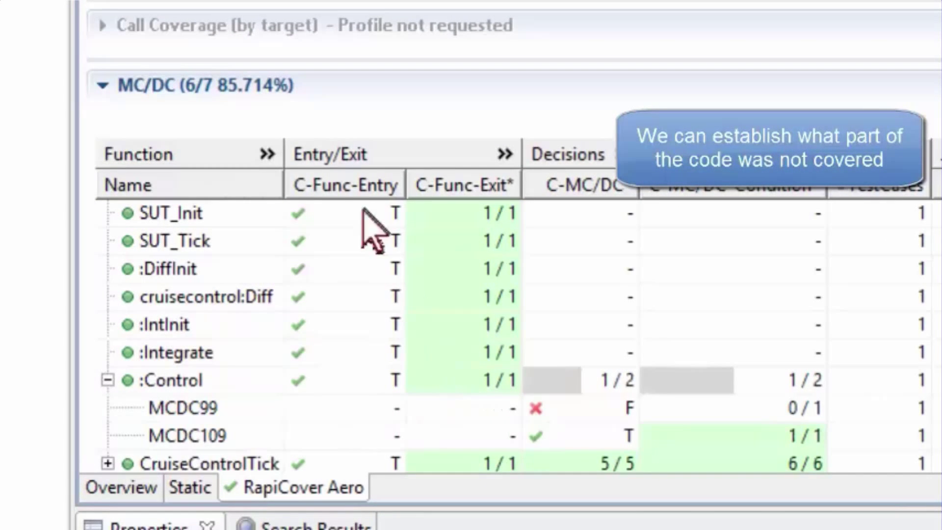
left_click(266, 154)
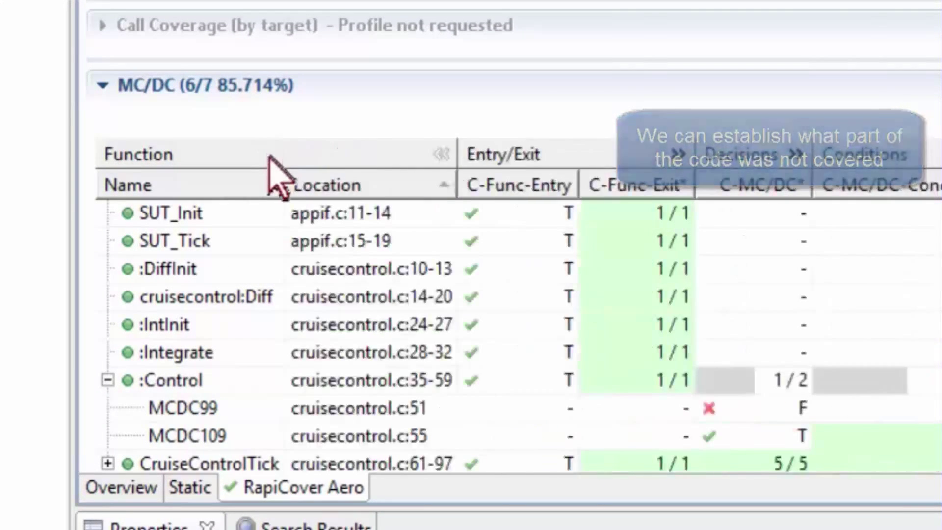
left_click(397, 411)
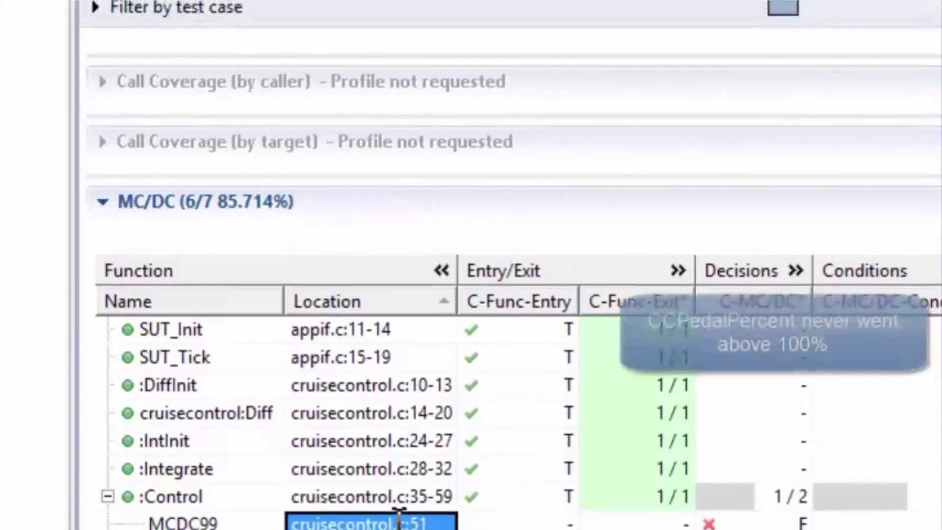
double_click(398, 519)
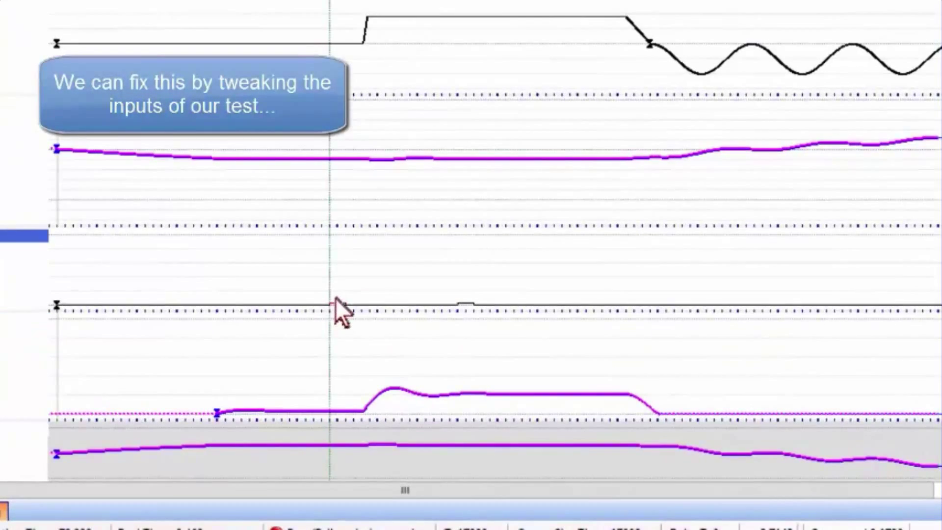
Raise both UserPedalPercent pulses to full pedal, reset the simulation and rerun the test
left_click_drag(337, 305, 337, 233)
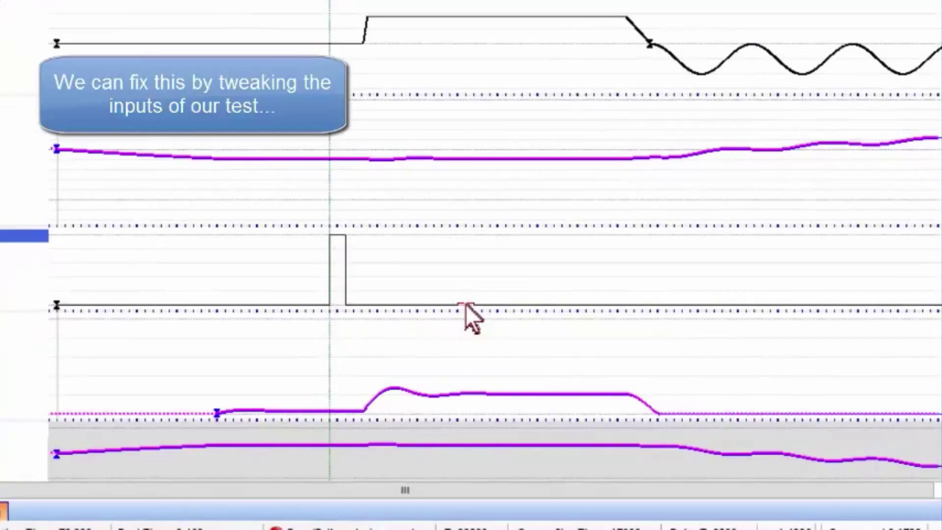
left_click_drag(466, 304, 468, 230)
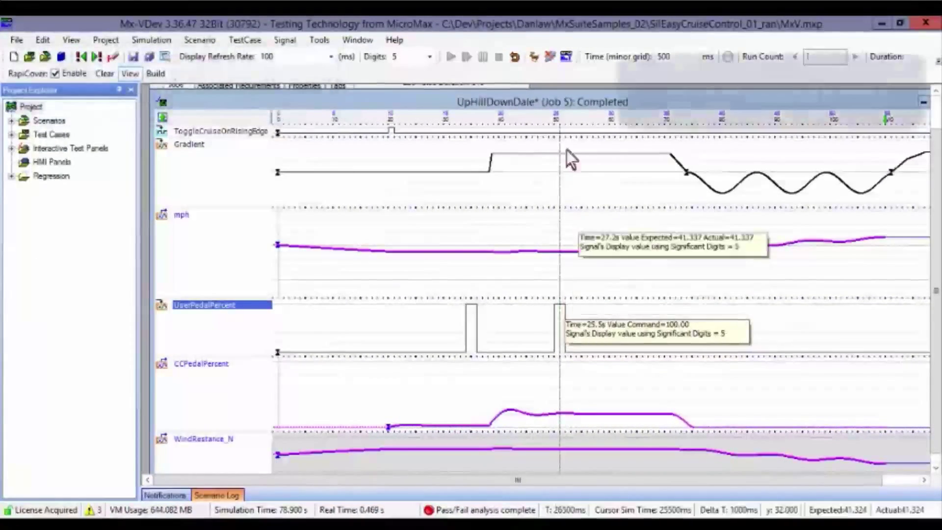
left_click(515, 58)
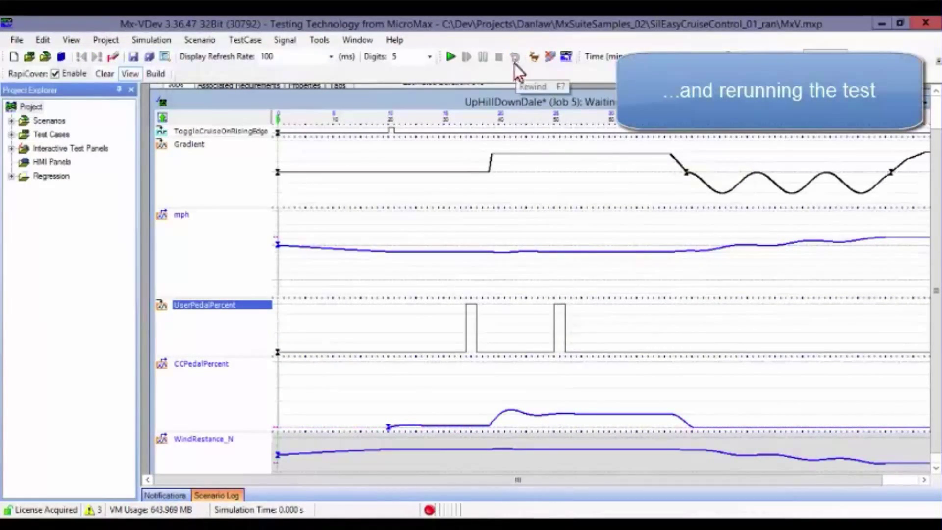
left_click(449, 57)
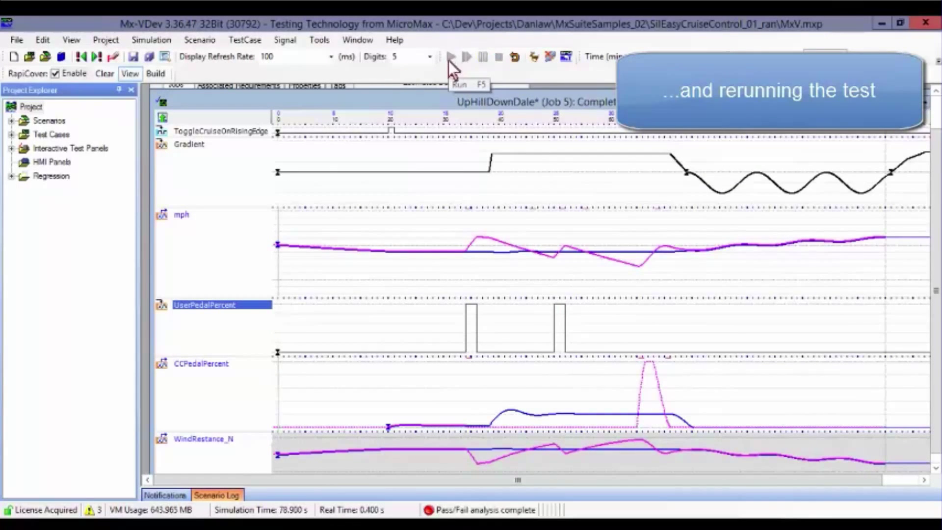
Open the new run's coverage results, filtered by test case to include both test runs
left_click(130, 74)
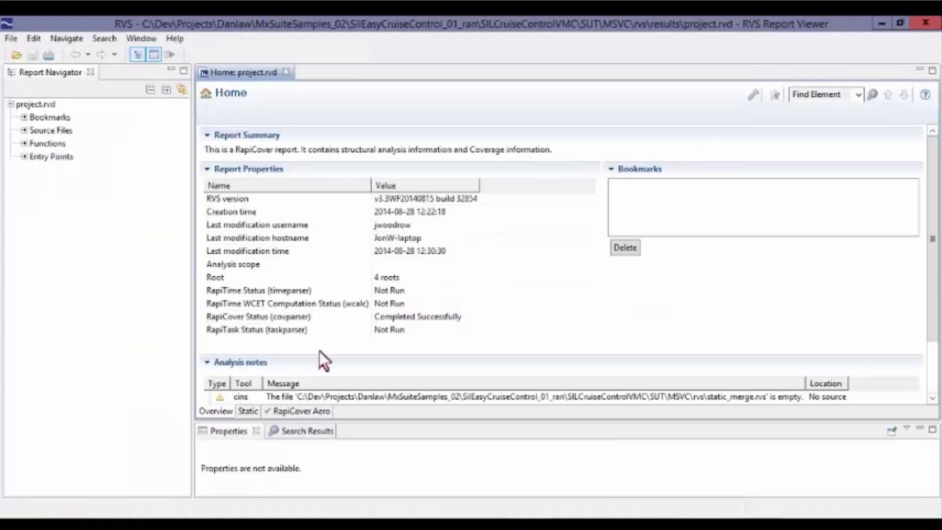
left_click(299, 411)
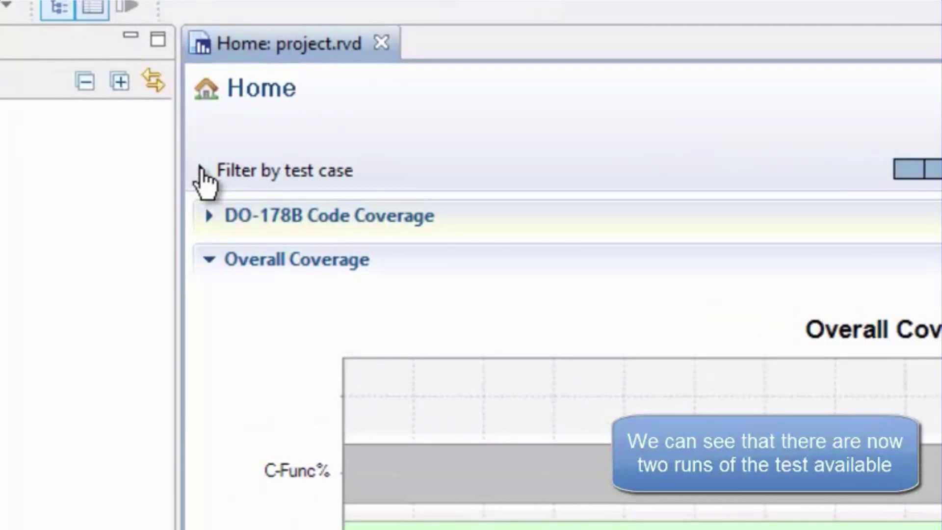
left_click(202, 171)
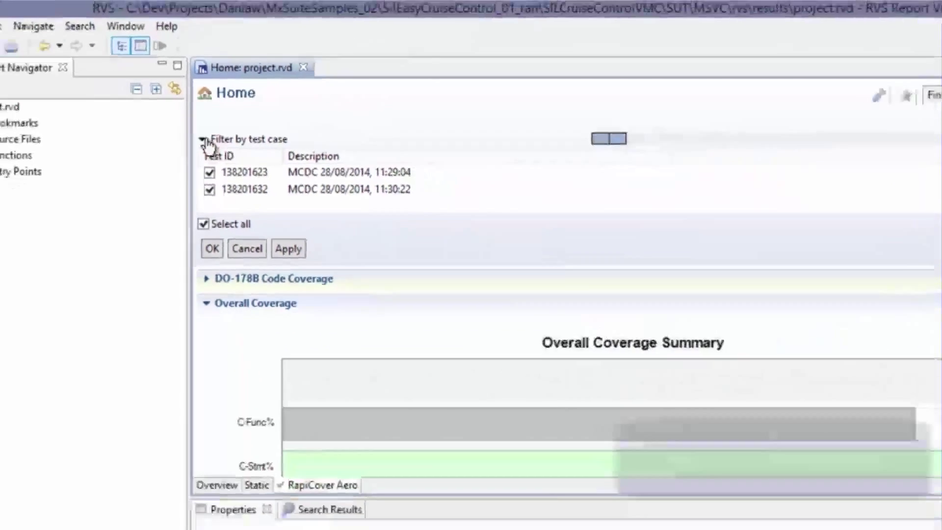
left_click(203, 132)
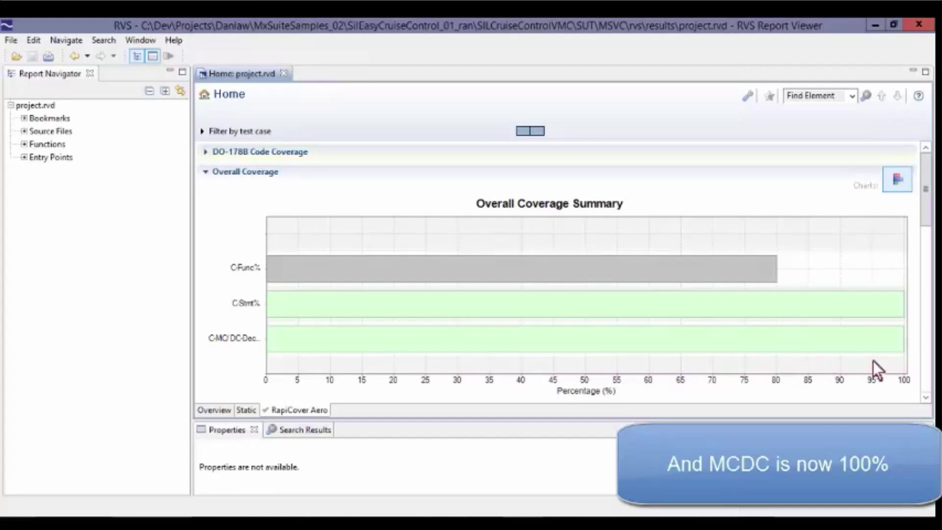
left_click_drag(925, 187, 923, 366)
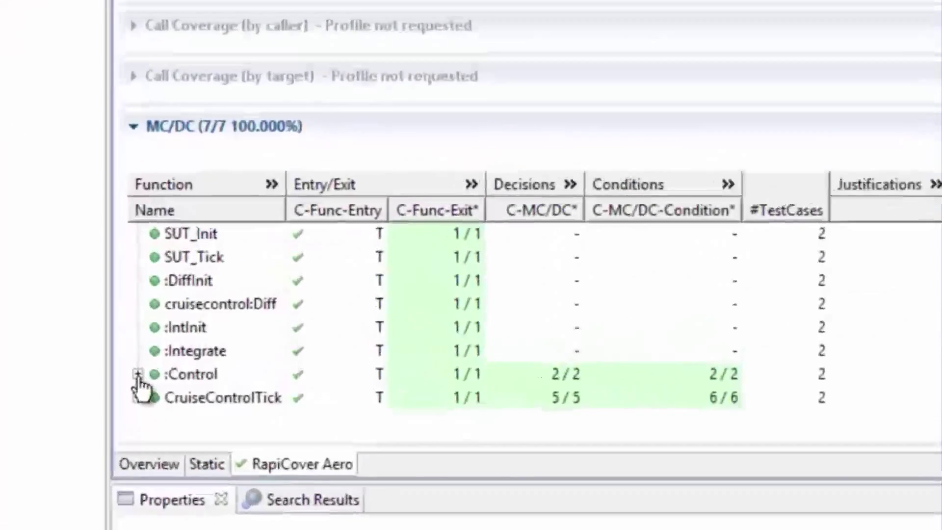
Expand :Control's decisions and open the MCDC99 source at cruisecontrol.c:51
left_click(208, 360)
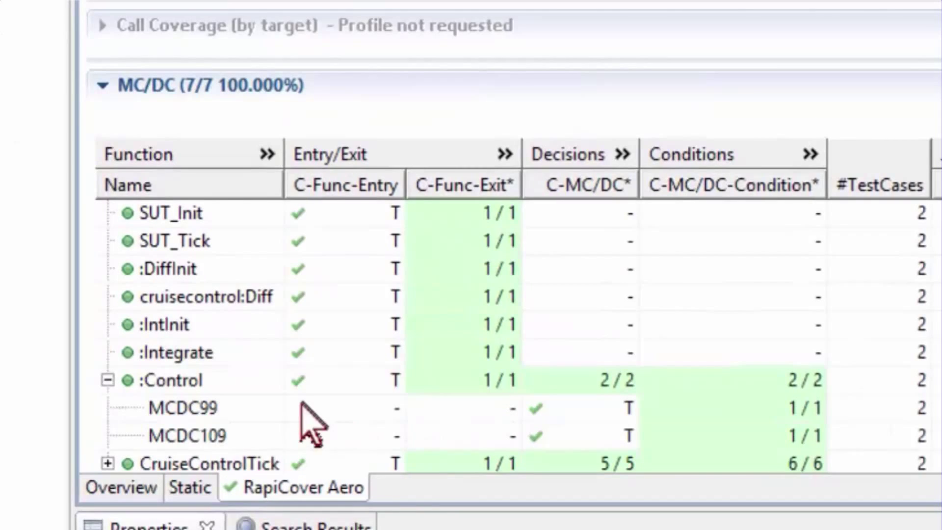
left_click(269, 156)
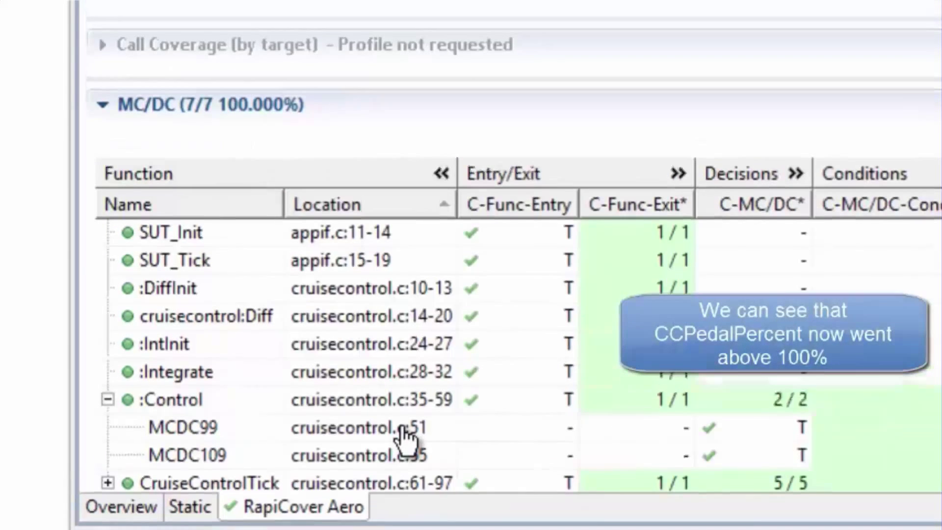
left_click(405, 435)
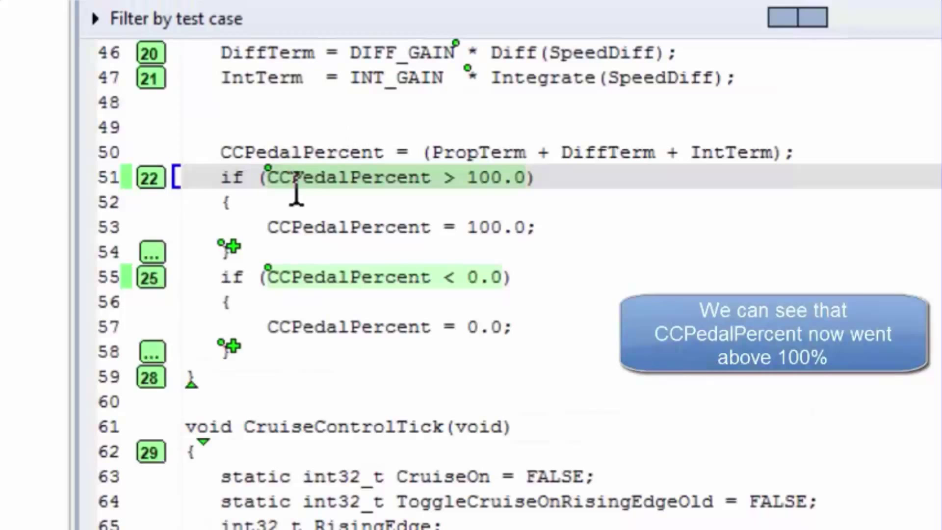